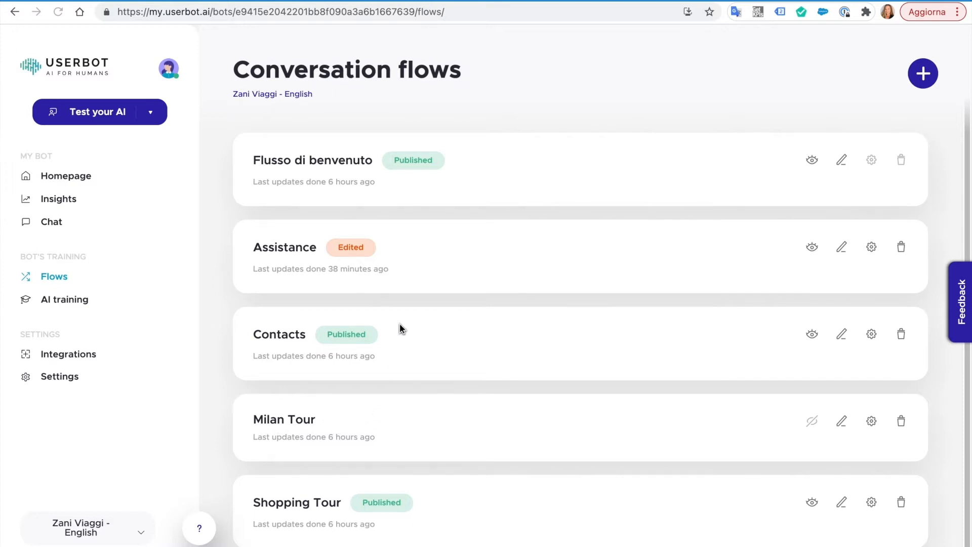
# - Open the Flusso di benvenuto flow and pan across First Message's branches and the Type of travel message
pyautogui.click(358, 172)
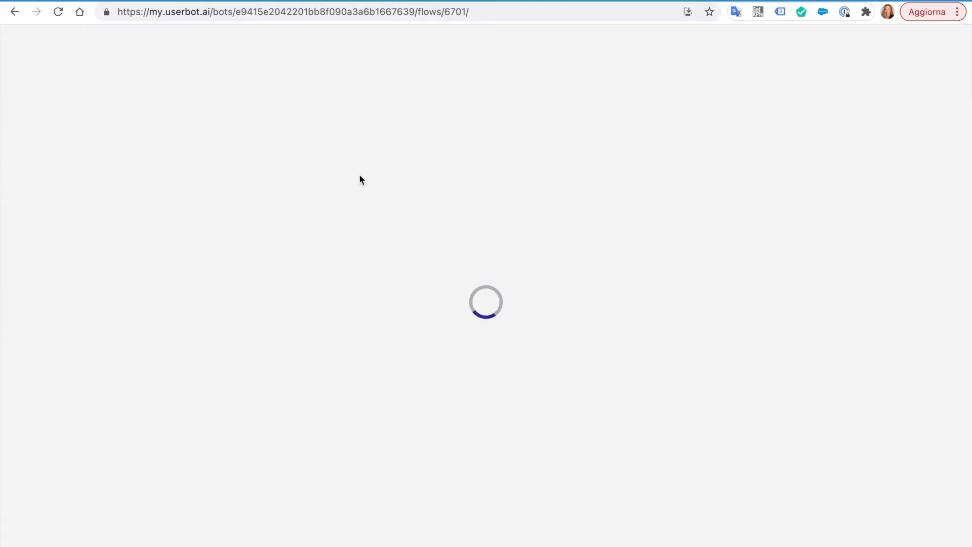
pyautogui.moveTo(399, 304); pyautogui.dragTo(217, 245)
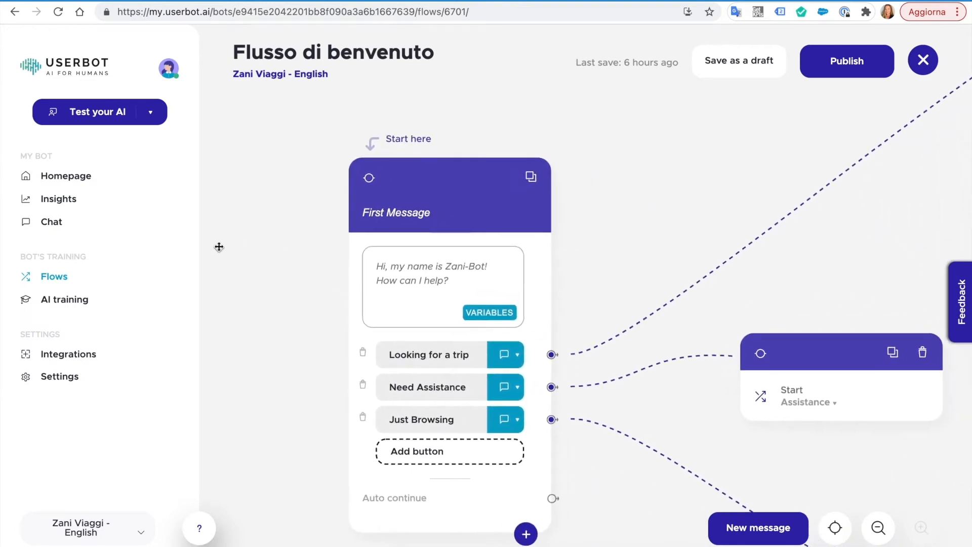
pyautogui.moveTo(823, 215); pyautogui.dragTo(273, 355)
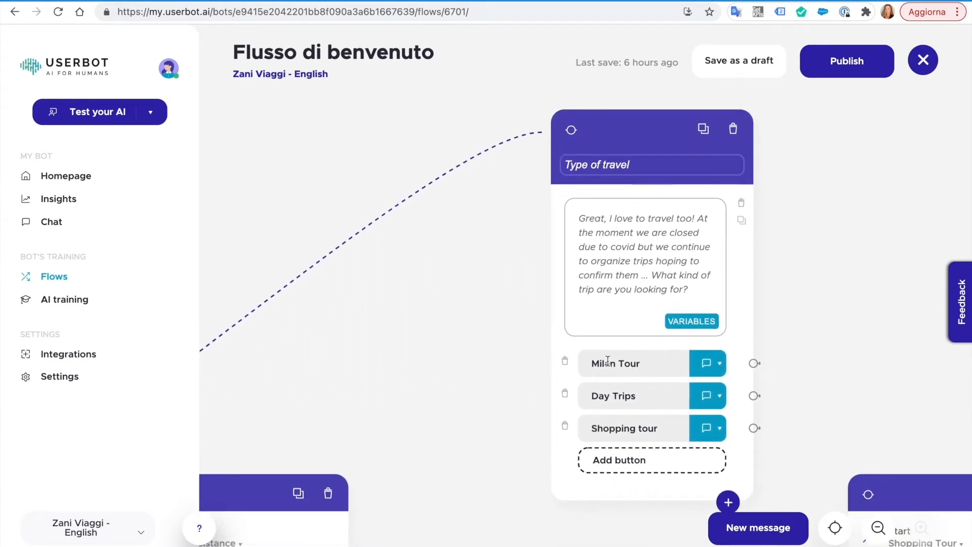
pyautogui.moveTo(432, 352); pyautogui.dragTo(798, 193)
# - Expand and collapse the Start Assistance node's details, then bring No Problem into view
pyautogui.click(658, 350)
pyautogui.click(500, 471)
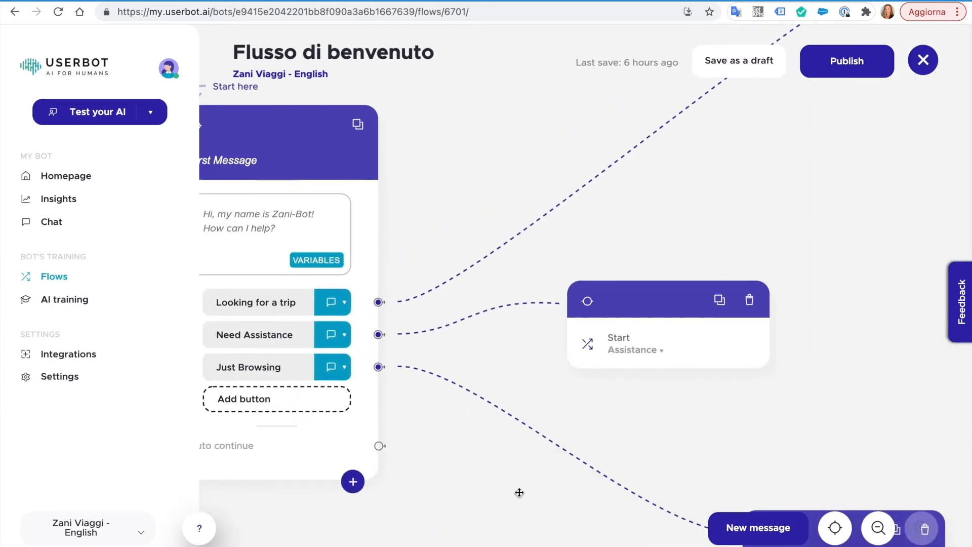
pyautogui.moveTo(551, 504); pyautogui.dragTo(436, 301)
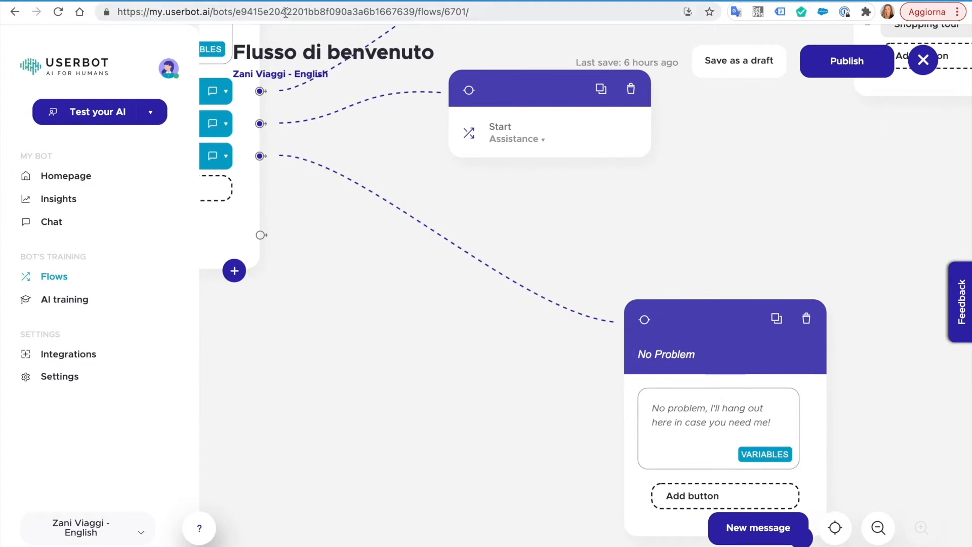
pyautogui.click(259, 1)
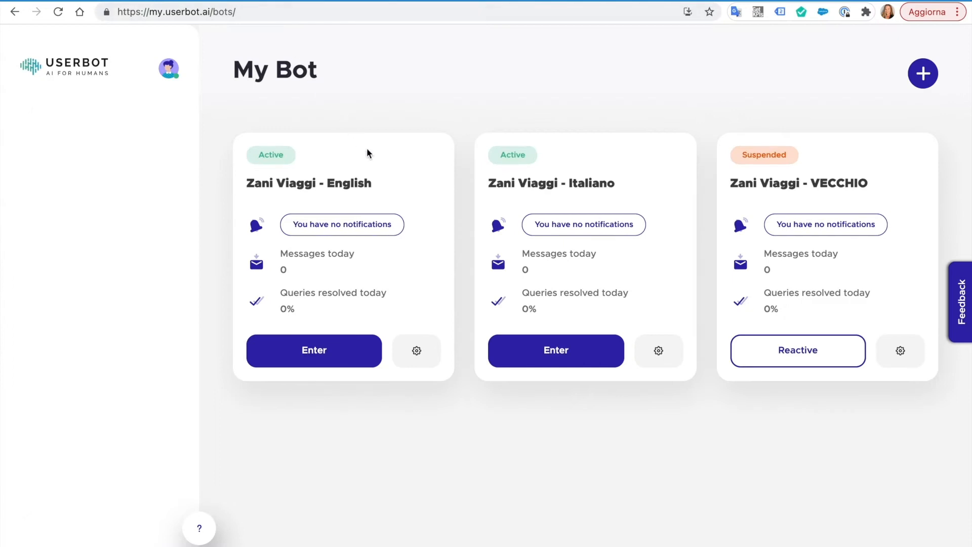
pyautogui.click(417, 348)
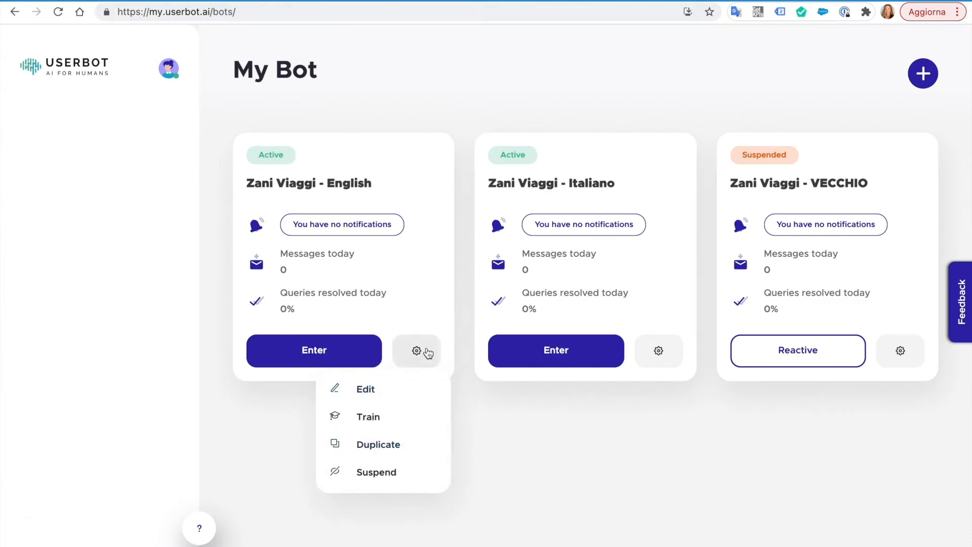
pyautogui.click(382, 98)
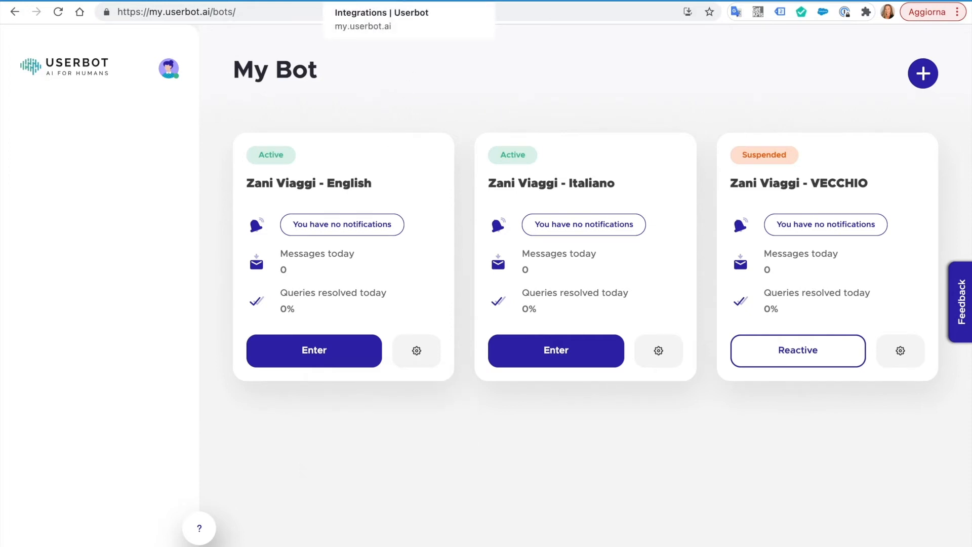
pyautogui.click(372, 1)
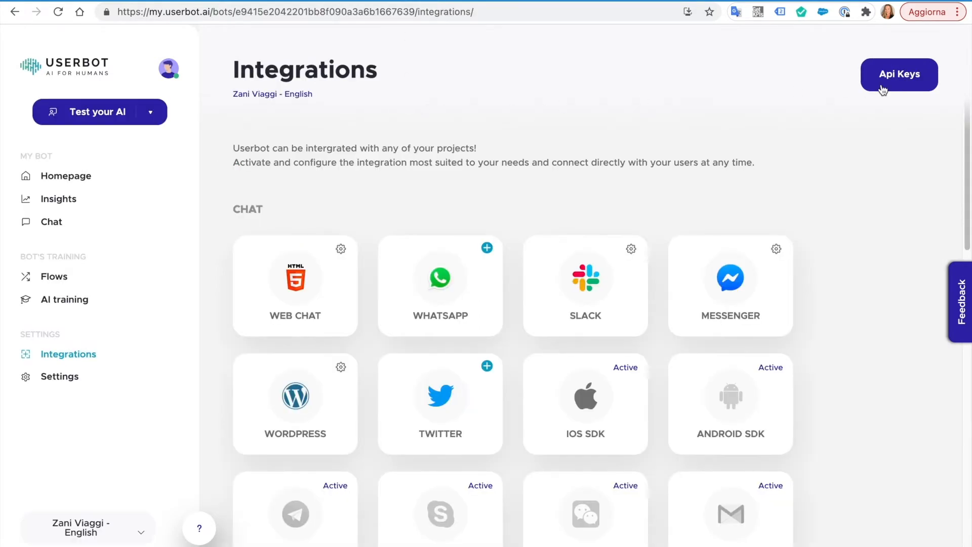
pyautogui.click(897, 84)
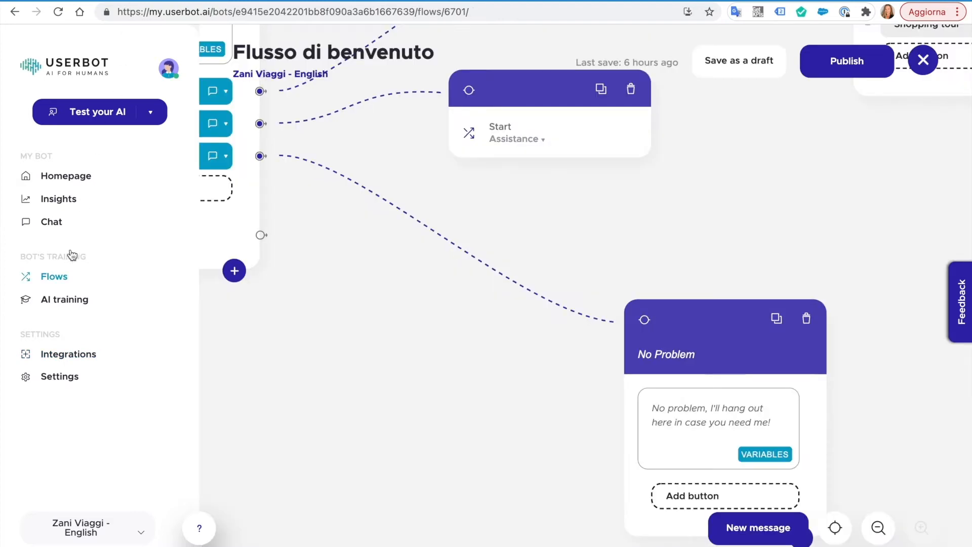
# - Leave the current flow and center the Assistance flow's Type of assistance message
pyautogui.click(84, 277)
pyautogui.click(529, 218)
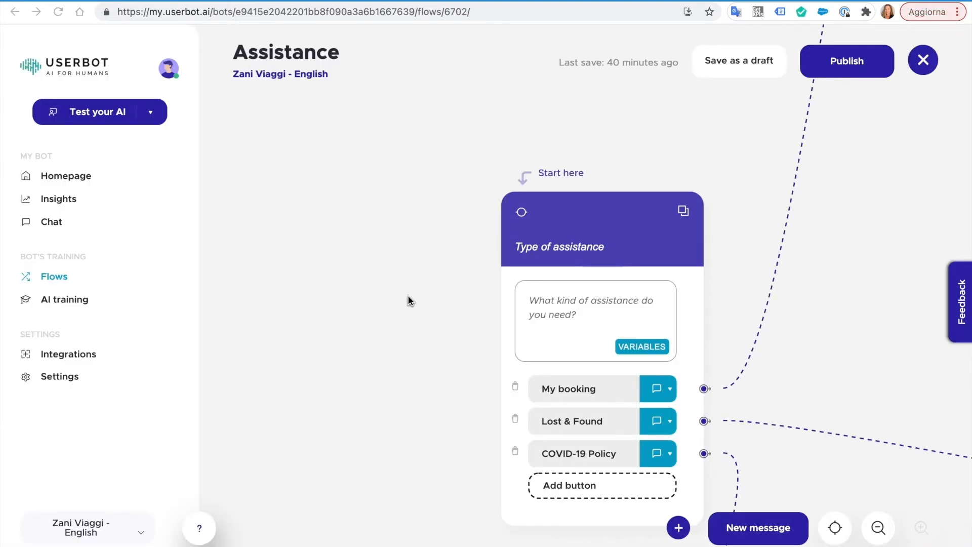
pyautogui.moveTo(413, 301); pyautogui.dragTo(258, 230)
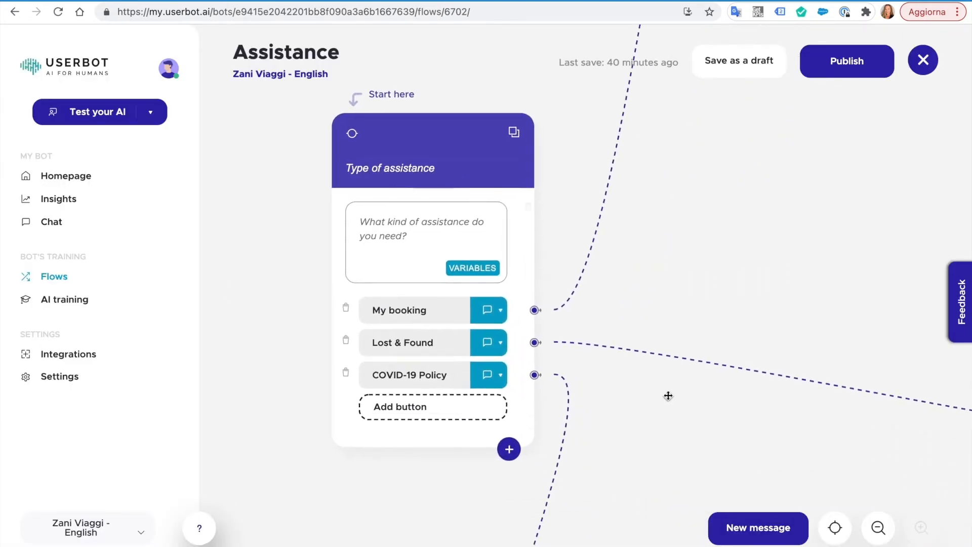
# - Zoom out to view the whole Assistance flow, then zoom back in on Type of assistance
pyautogui.click(878, 528)
pyautogui.click(878, 528)
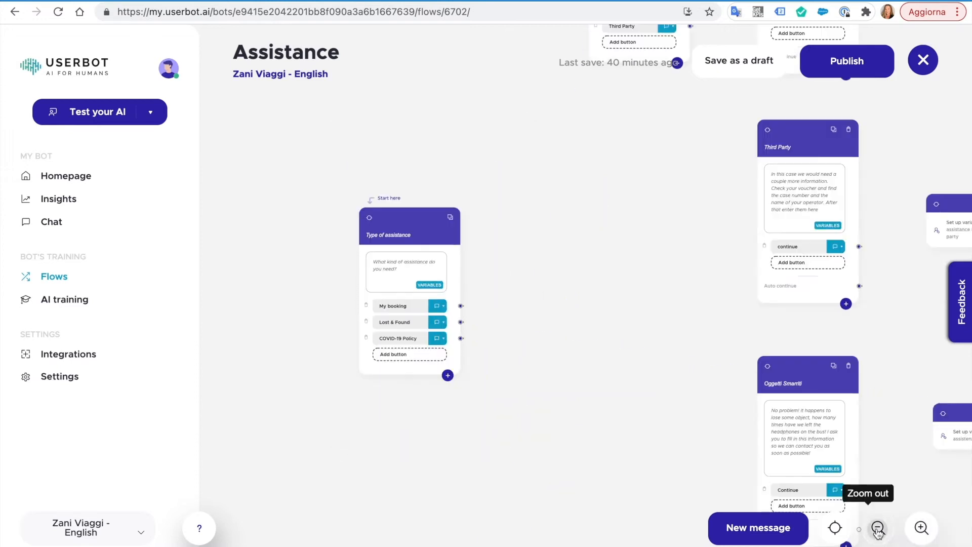
pyautogui.click(878, 528)
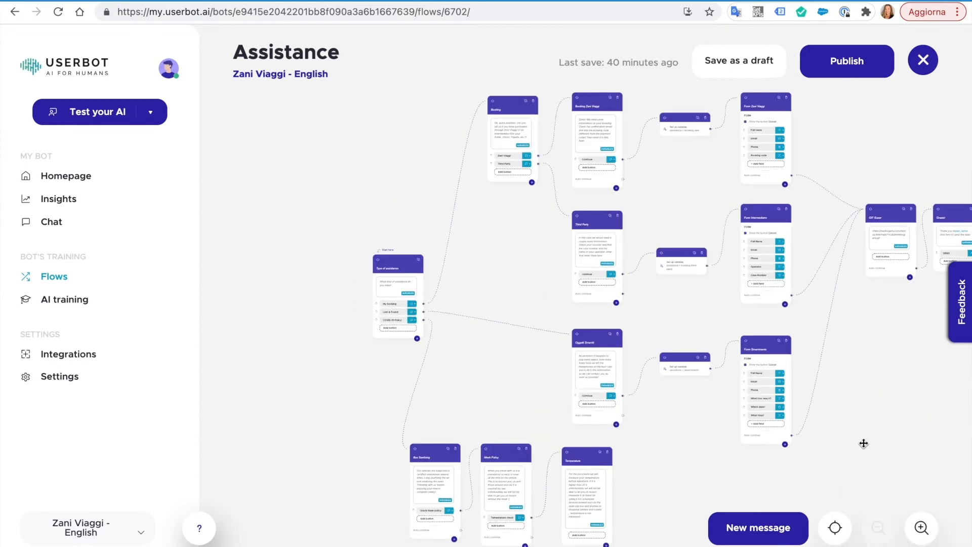
pyautogui.hscroll(5, 806, 450)
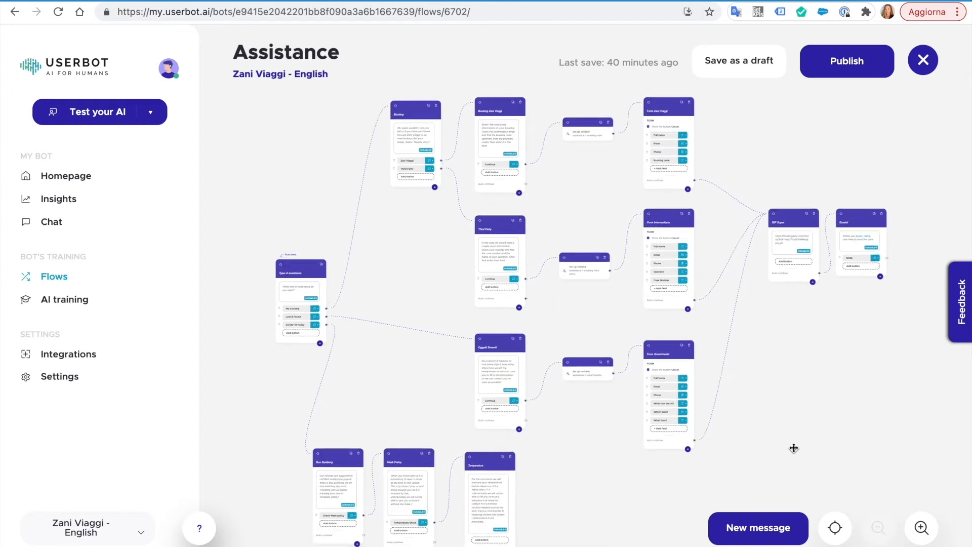
pyautogui.moveTo(800, 449); pyautogui.dragTo(895, 449)
pyautogui.click(919, 528)
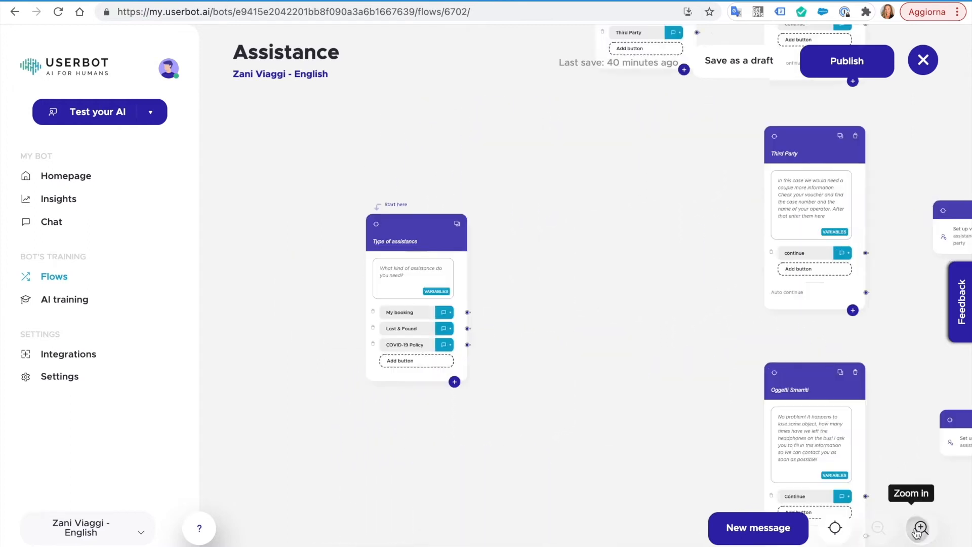
pyautogui.click(920, 528)
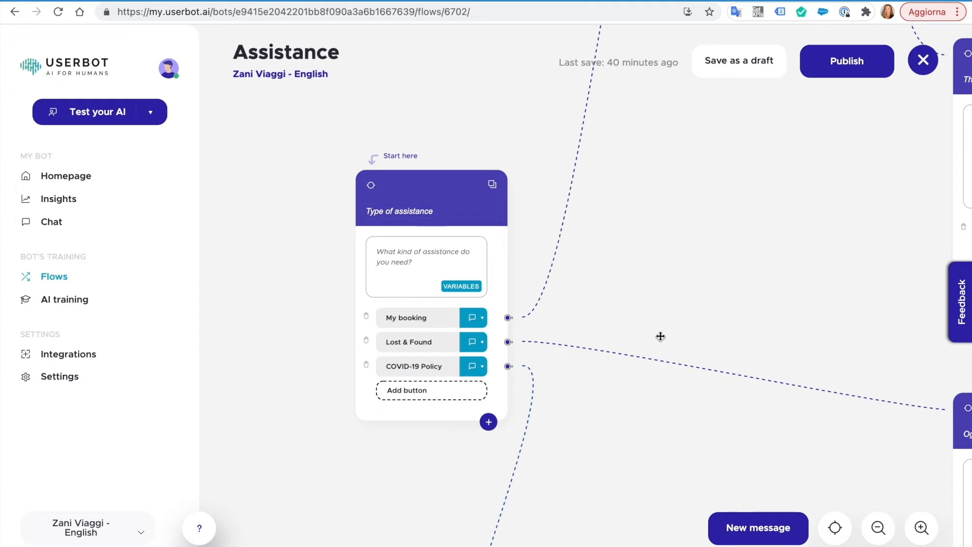
# - Pan past the Third Party and Booking nodes to Form Zani Viaggi and open its Full name field
pyautogui.moveTo(692, 260); pyautogui.dragTo(320, 493)
pyautogui.moveTo(421, 388); pyautogui.dragTo(414, 475)
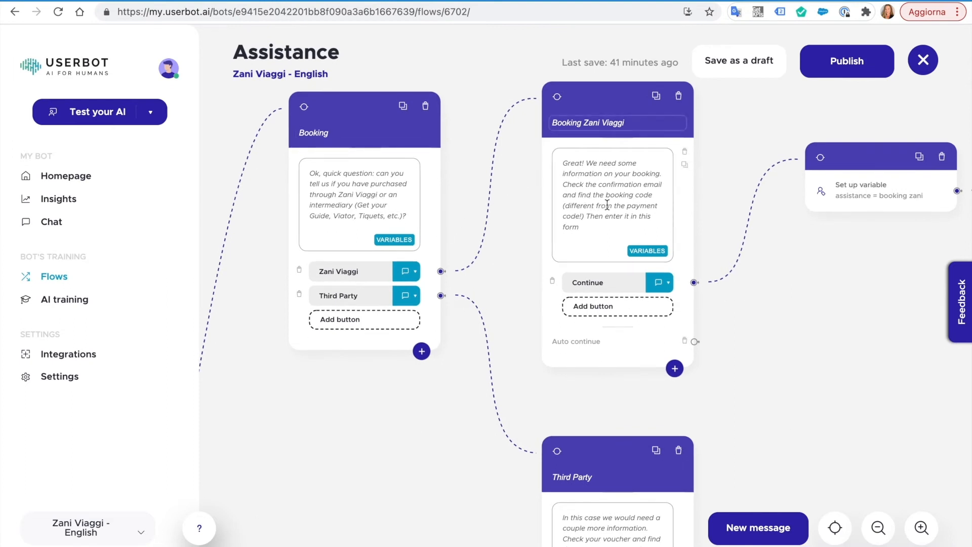
pyautogui.moveTo(798, 251); pyautogui.dragTo(279, 261)
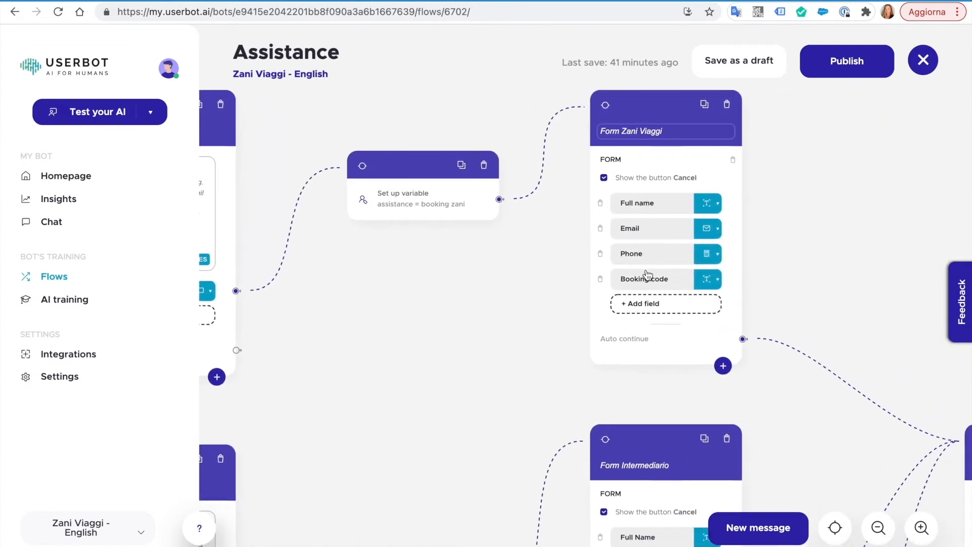
pyautogui.moveTo(798, 198); pyautogui.dragTo(678, 223)
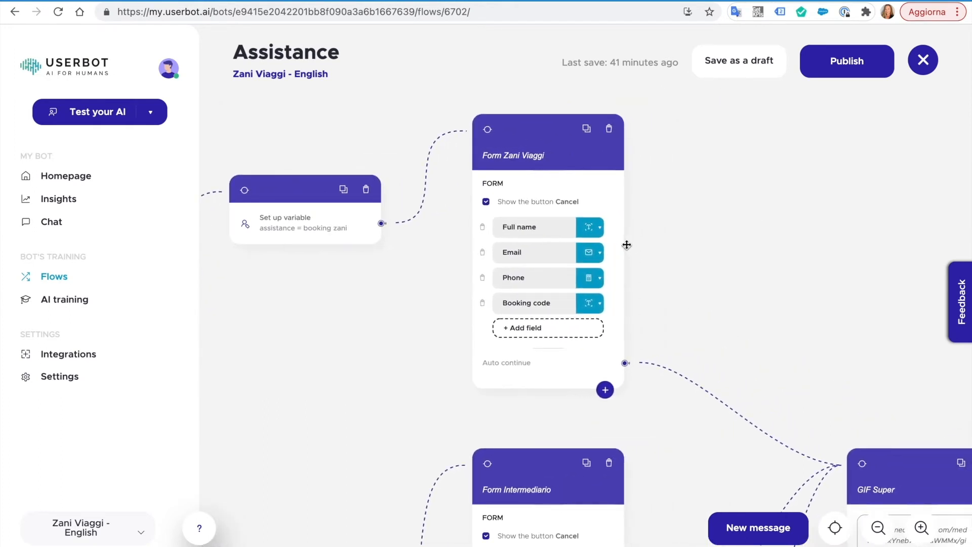
pyautogui.click(600, 228)
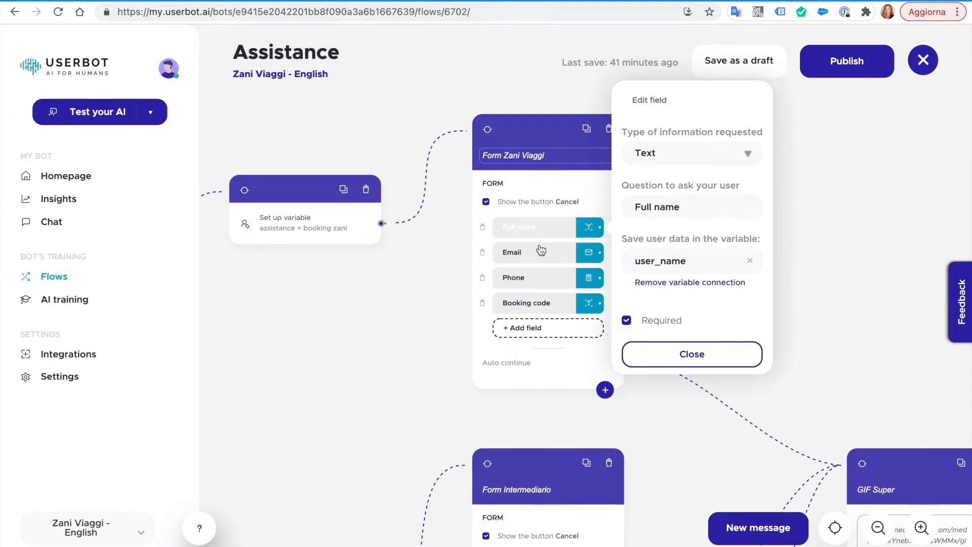
# - Review the Email, Phone and Booking code field settings of Form Zani Viaggi
pyautogui.click(595, 256)
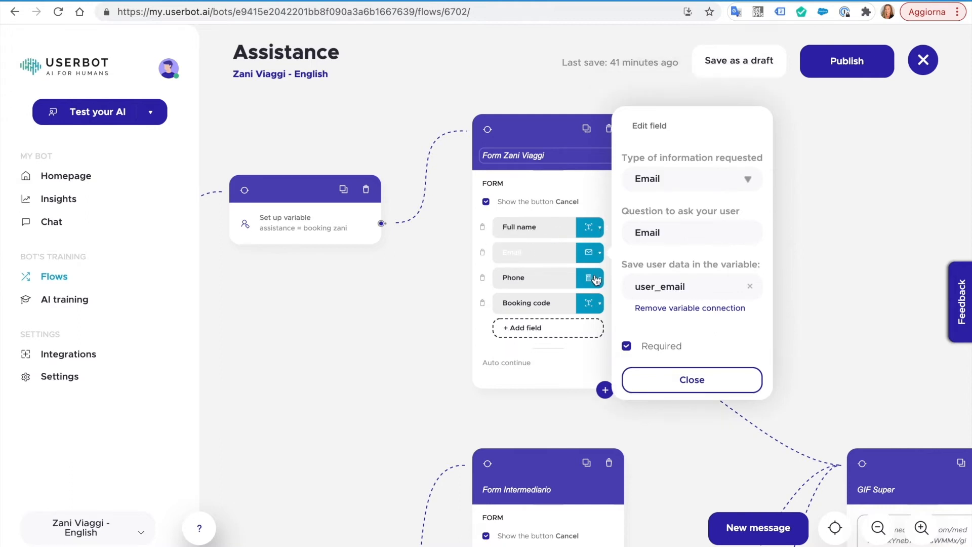
pyautogui.click(596, 279)
pyautogui.click(595, 304)
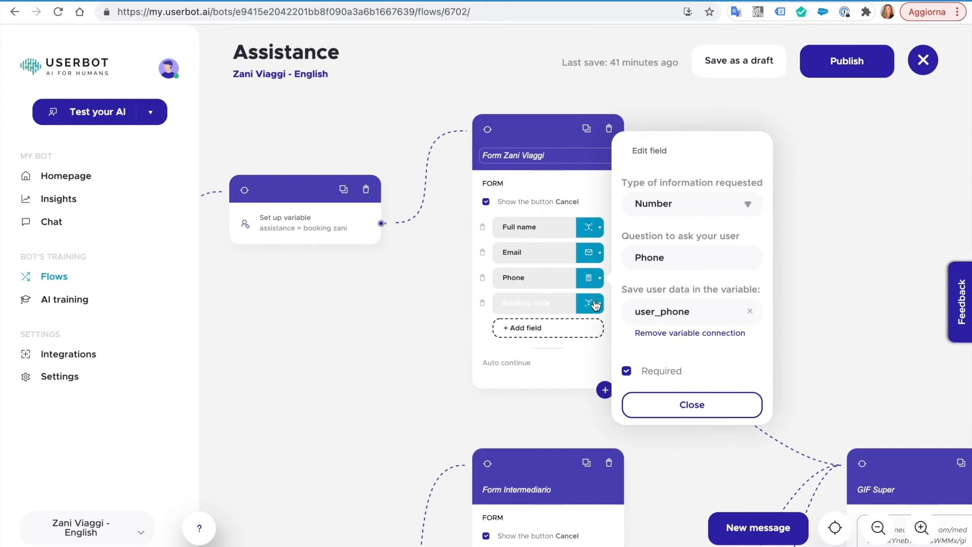
# - Check the Email field's user_email variable, then close the field settings panel
pyautogui.click(597, 259)
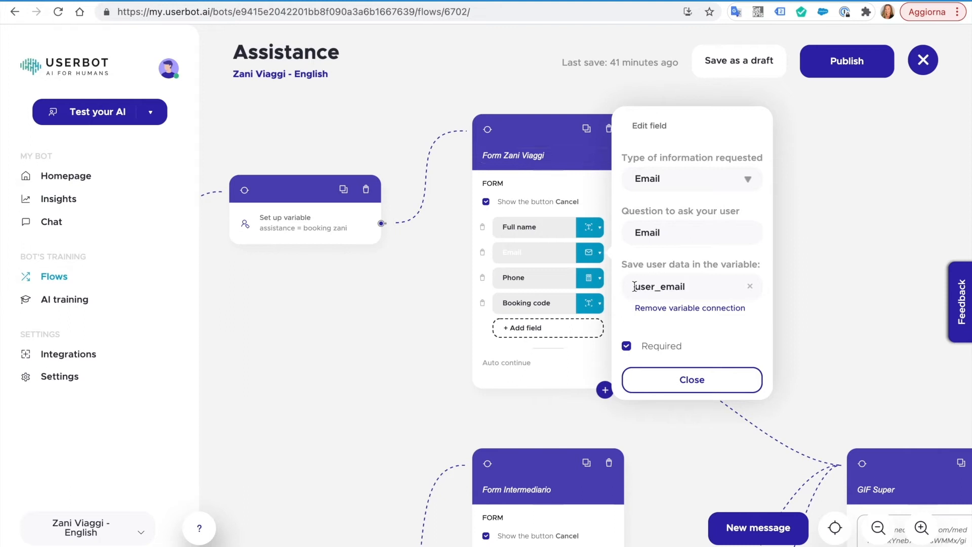
pyautogui.moveTo(635, 286); pyautogui.dragTo(679, 285)
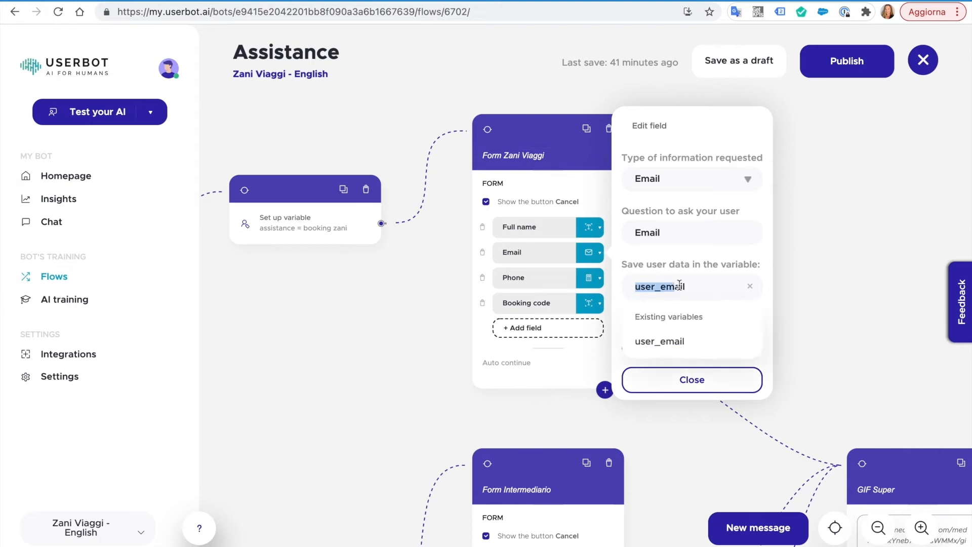
pyautogui.click(711, 379)
pyautogui.click(807, 340)
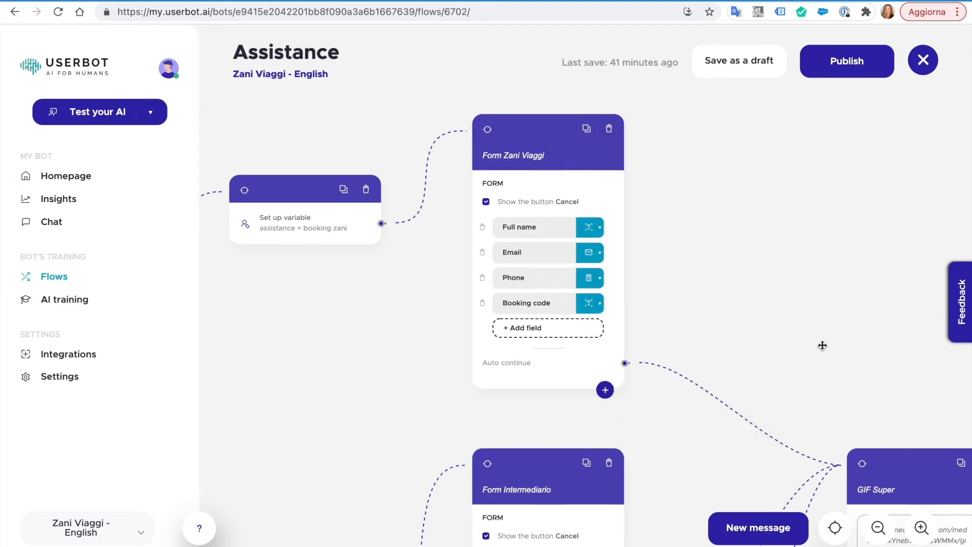
pyautogui.moveTo(843, 362); pyautogui.dragTo(655, 363)
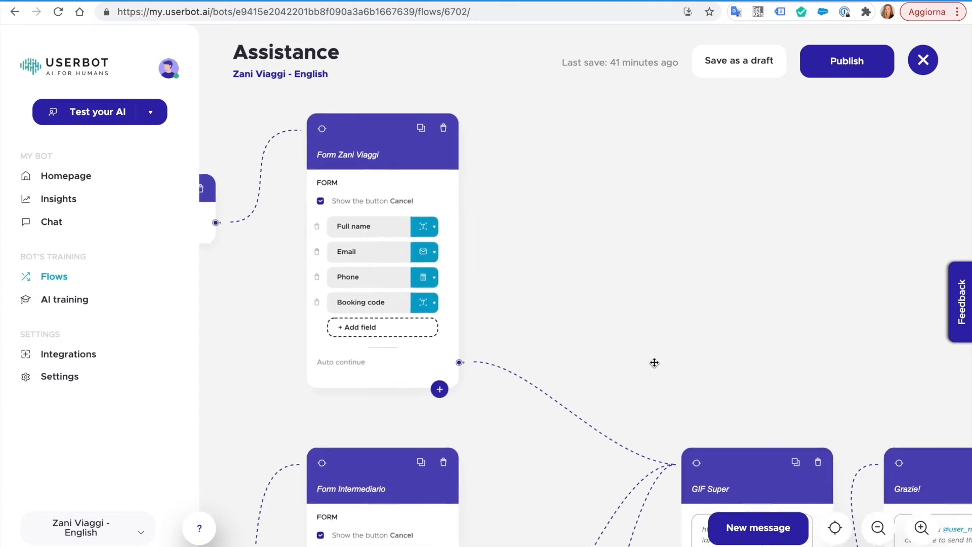
# - Add a Conditions node and look through its comparison operators
pyautogui.click(740, 529)
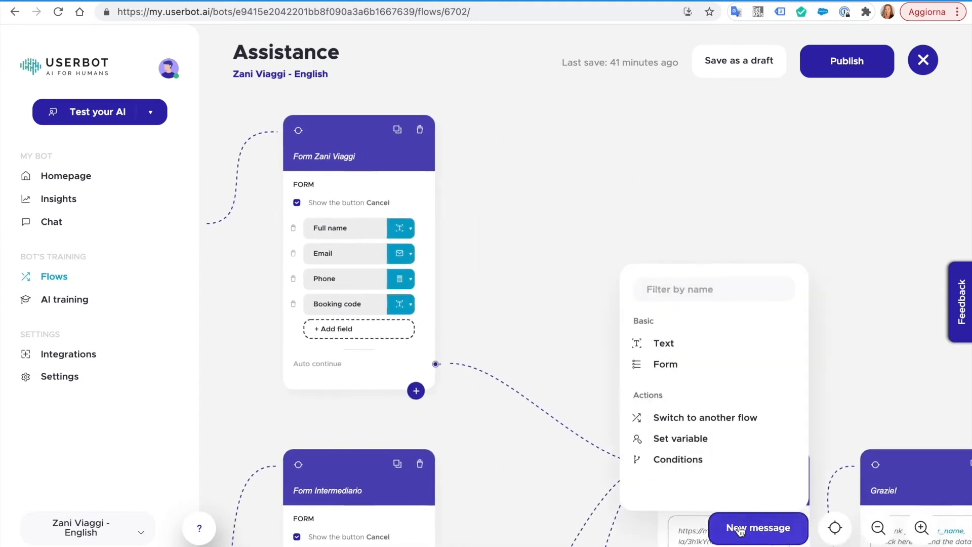
pyautogui.click(678, 460)
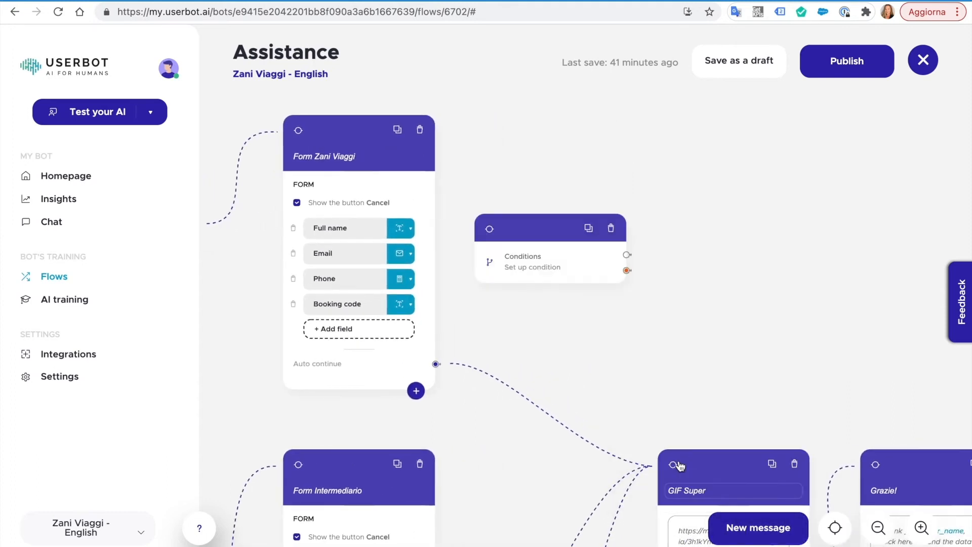
pyautogui.click(539, 275)
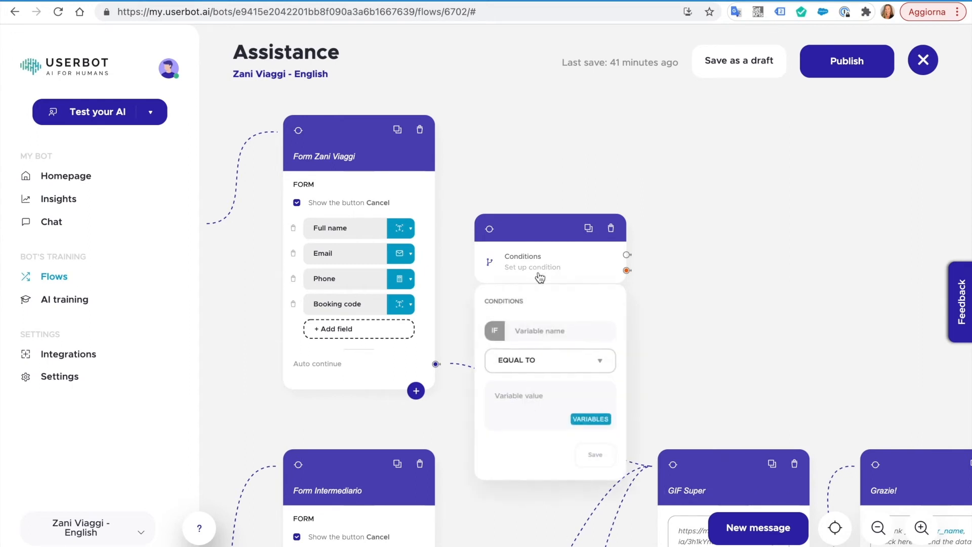
pyautogui.click(539, 360)
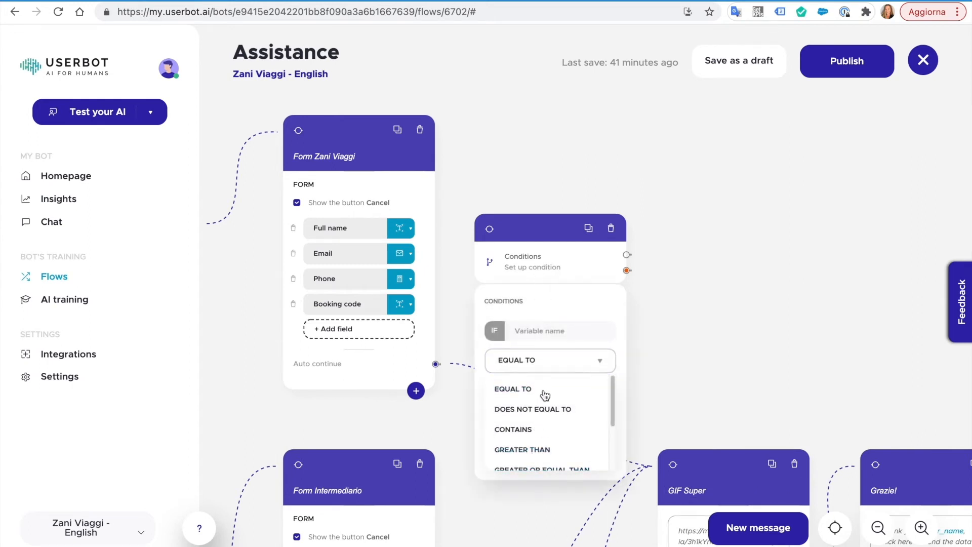
pyautogui.click(643, 334)
# - Add a second Conditions block right of the first and connect the first one's output to it
pyautogui.click(749, 527)
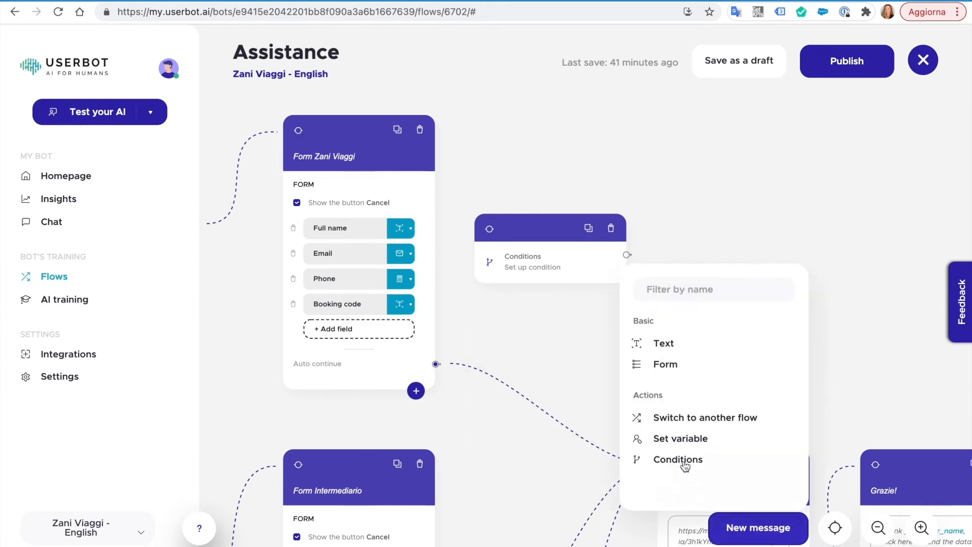
pyautogui.click(685, 464)
pyautogui.moveTo(587, 259); pyautogui.dragTo(758, 237)
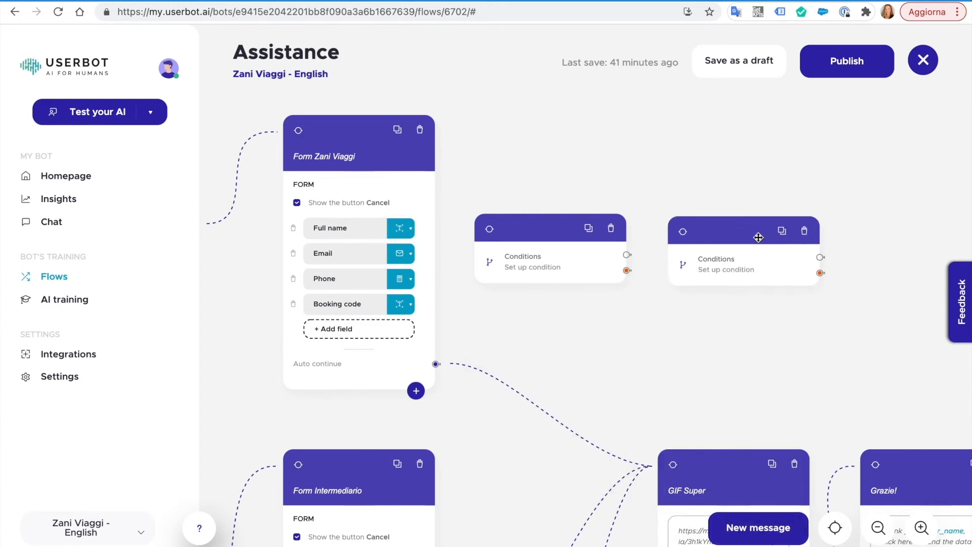
pyautogui.moveTo(626, 254); pyautogui.dragTo(683, 233)
# - Inspect the GIF Super and Grazie! cards, then return to the form and Conditions blocks
pyautogui.moveTo(789, 340); pyautogui.dragTo(532, 210)
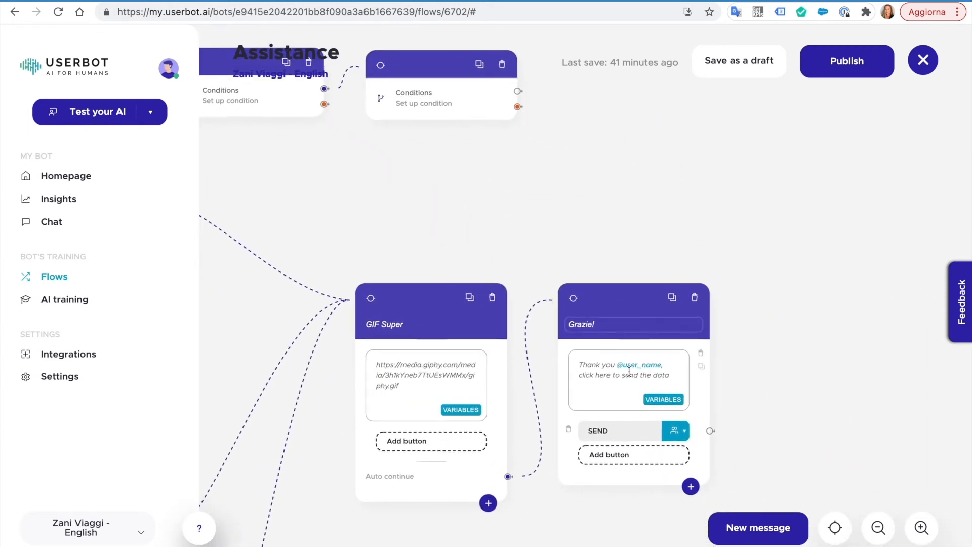
pyautogui.moveTo(673, 375); pyautogui.dragTo(579, 362)
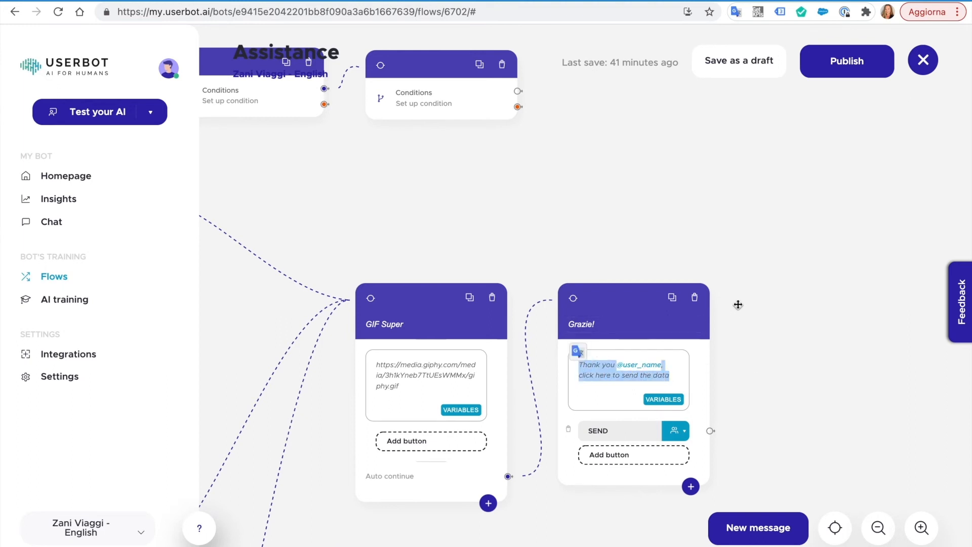
pyautogui.moveTo(586, 211); pyautogui.dragTo(873, 354)
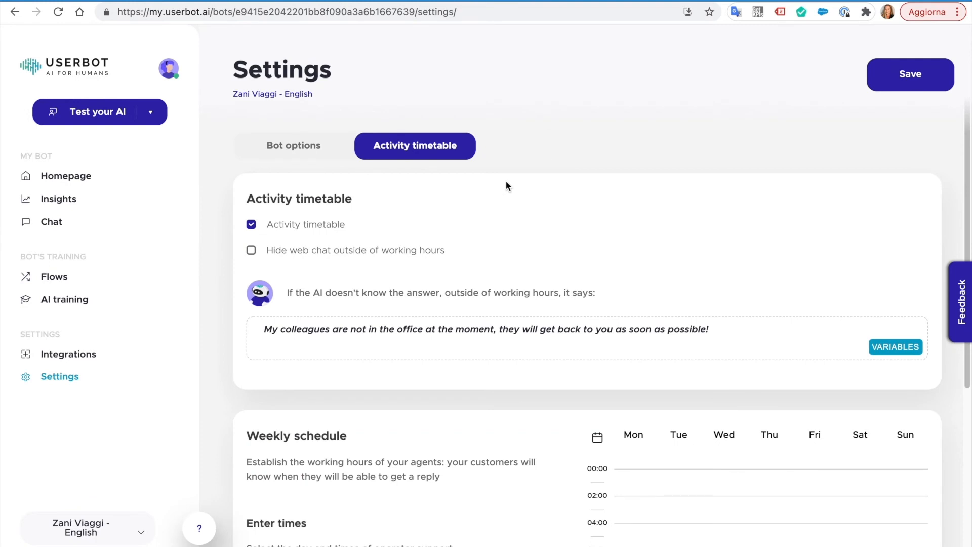
pyautogui.scroll(-3, 511, 232)
pyautogui.scroll(-2, 300, 320)
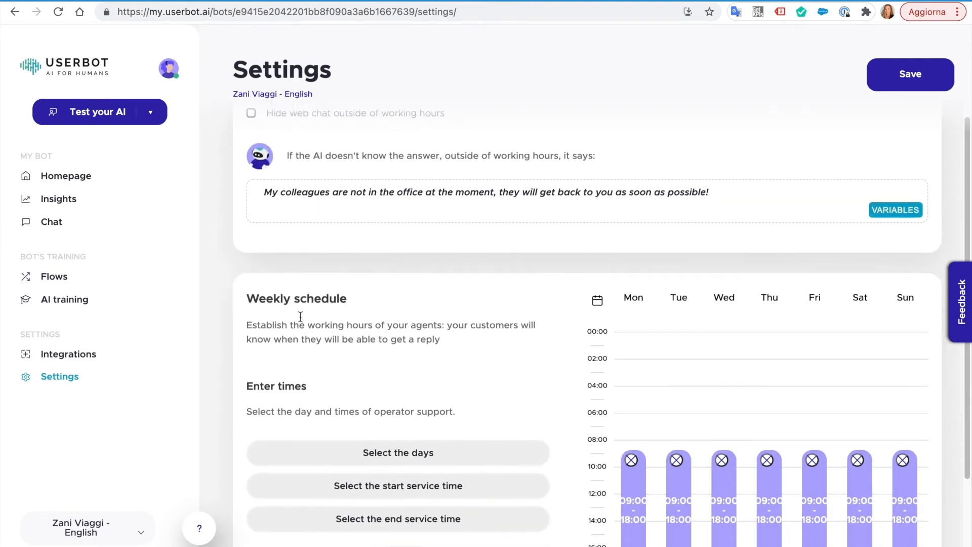
pyautogui.moveTo(247, 295); pyautogui.dragTo(386, 299)
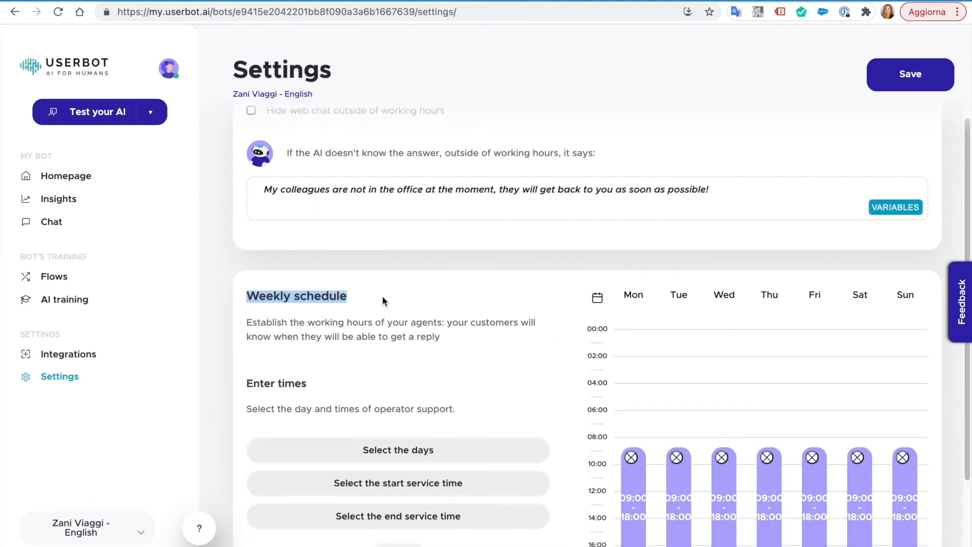
pyautogui.click(449, 302)
pyautogui.tripleClick(525, 196)
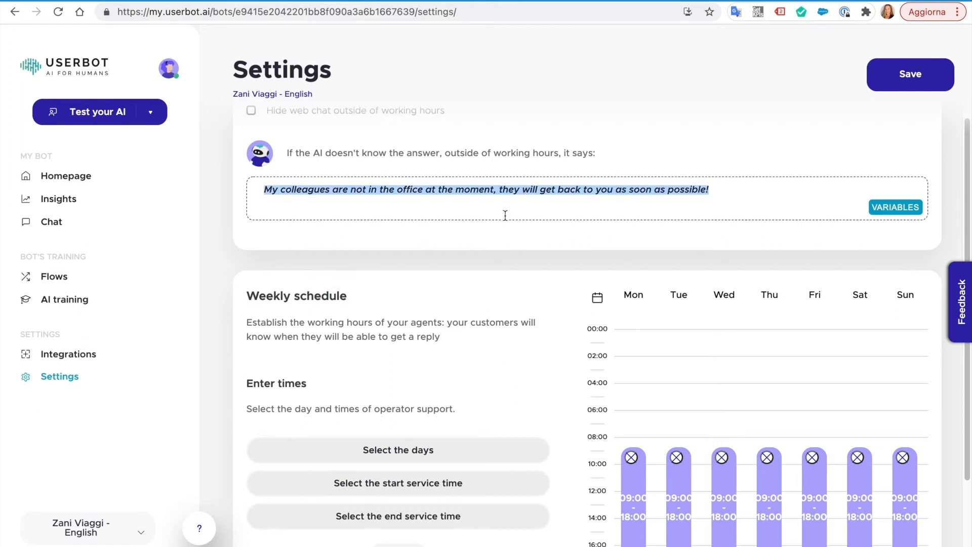
pyautogui.click(486, 233)
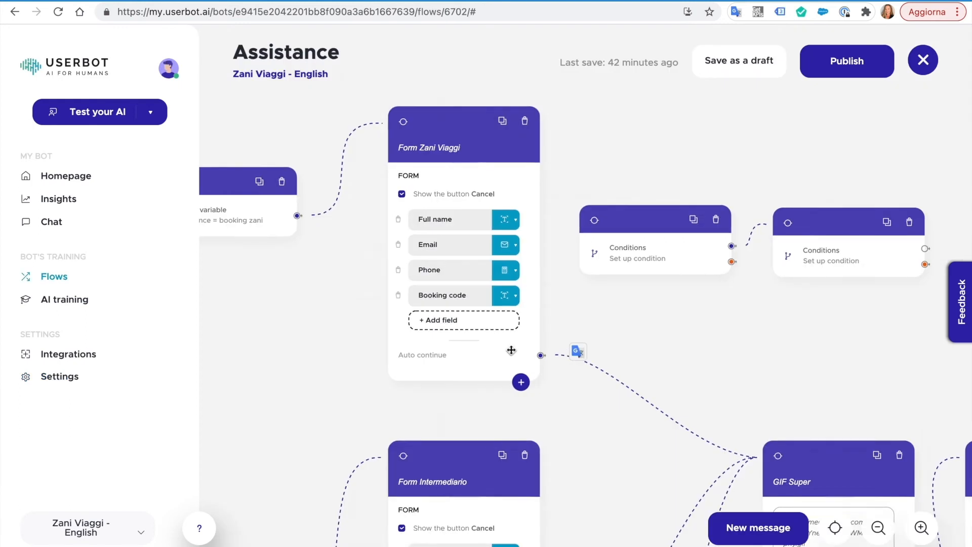
pyautogui.moveTo(567, 405); pyautogui.dragTo(242, 192)
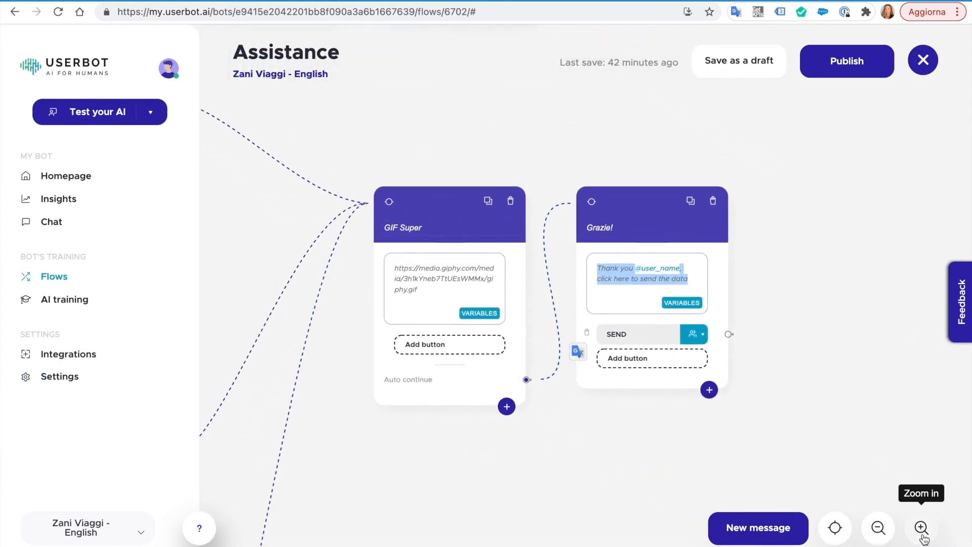
pyautogui.click(921, 527)
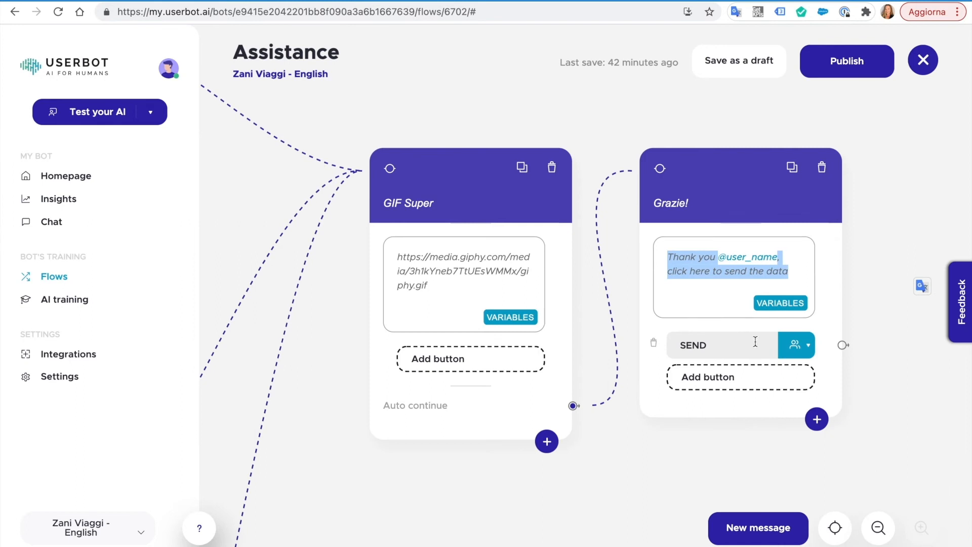
pyautogui.moveTo(443, 282); pyautogui.dragTo(400, 259)
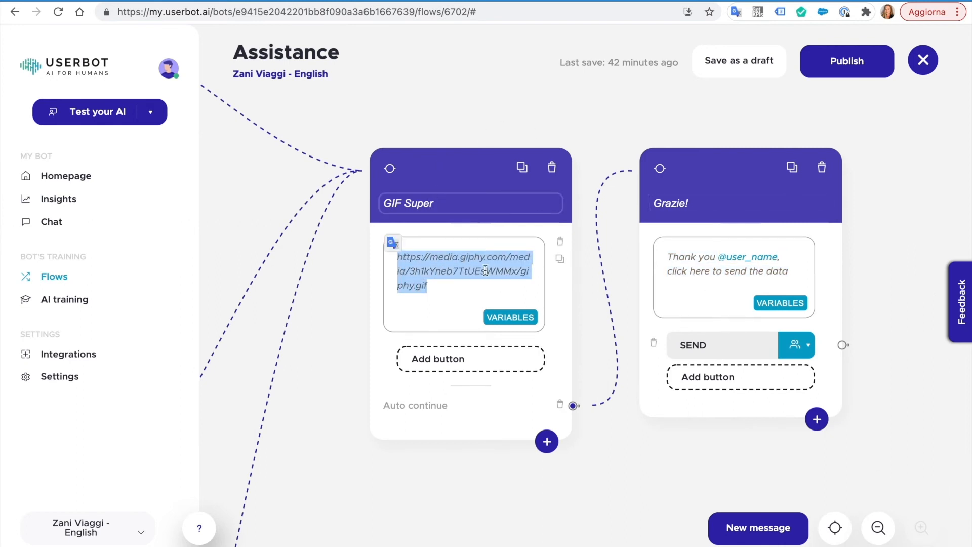
pyautogui.click(465, 289)
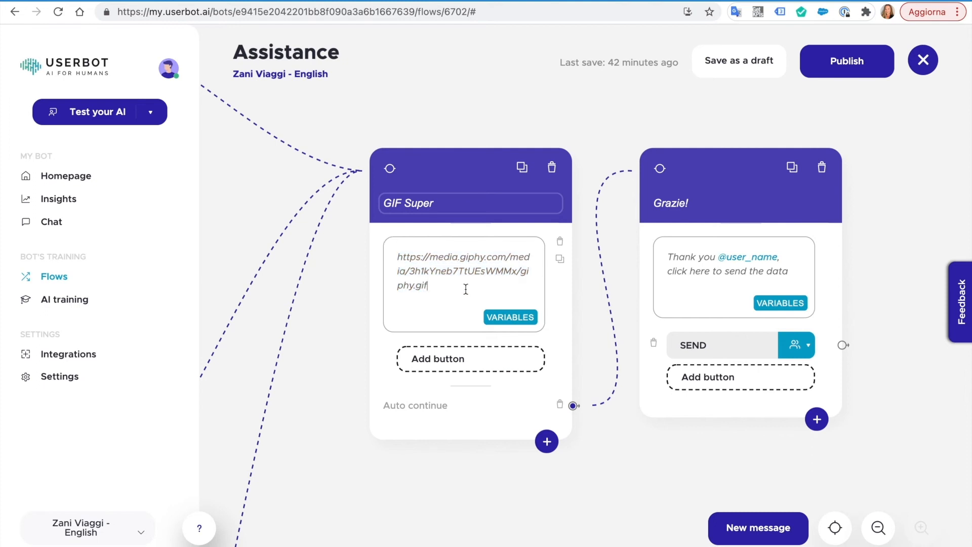
pyautogui.click(56, 225)
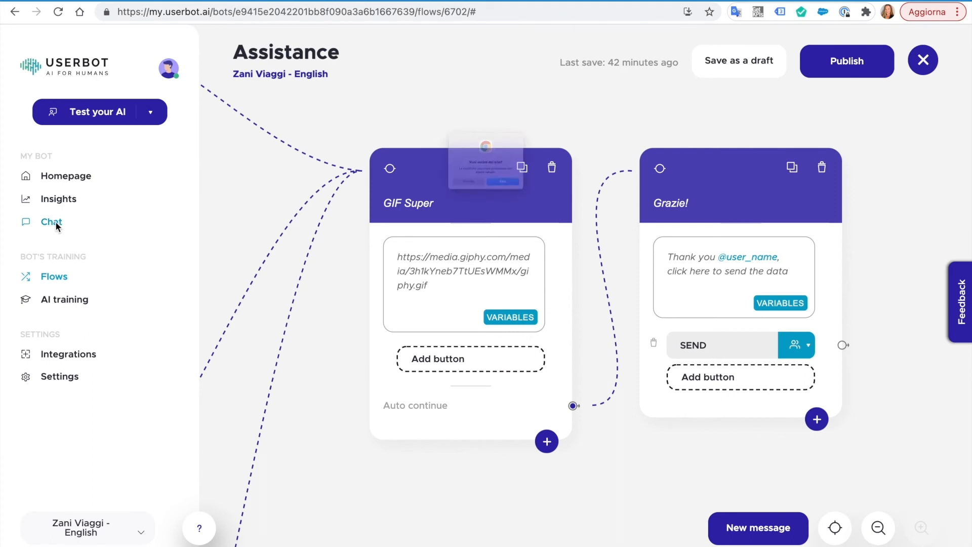
# - Start a bot test chat and choose Need Assistance, then Lost & Found, and continue
pyautogui.click(527, 211)
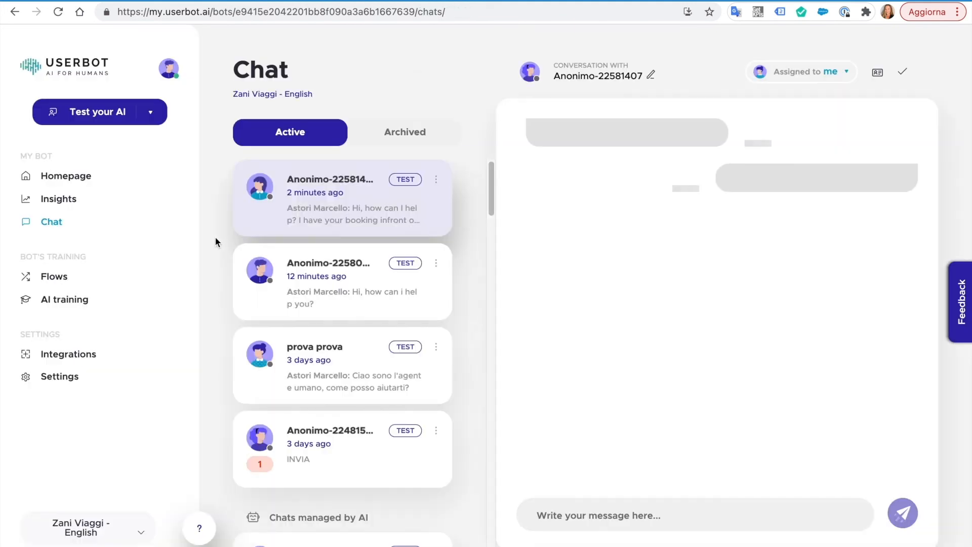
pyautogui.click(116, 112)
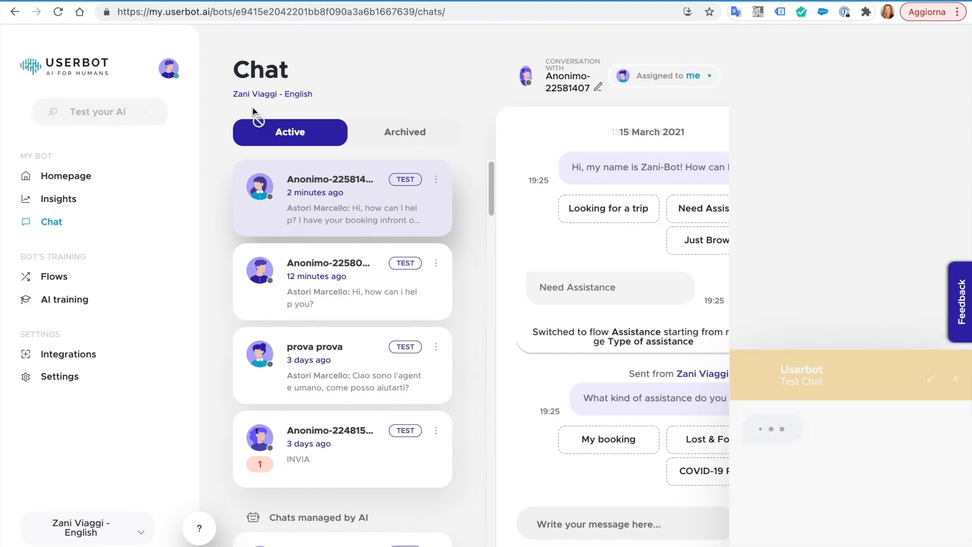
pyautogui.click(878, 193)
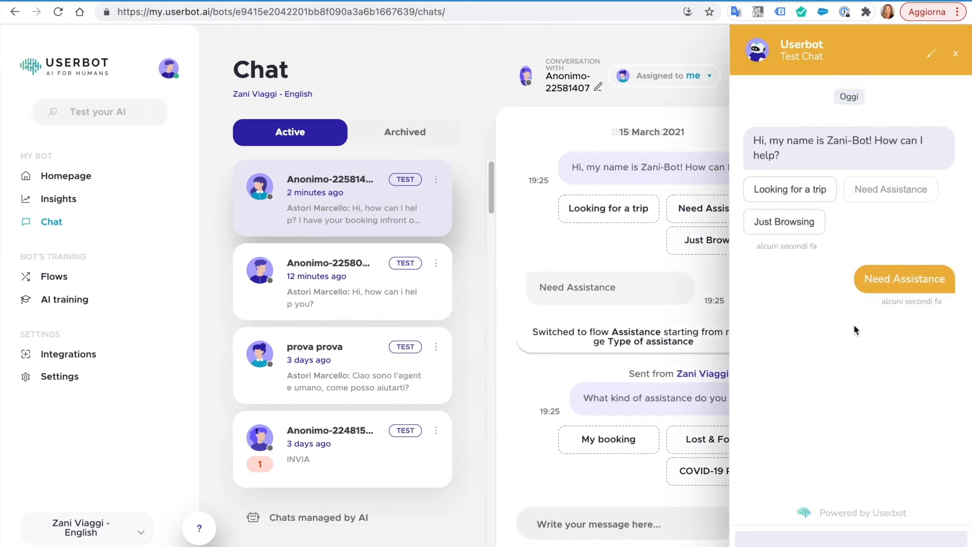
pyautogui.click(837, 362)
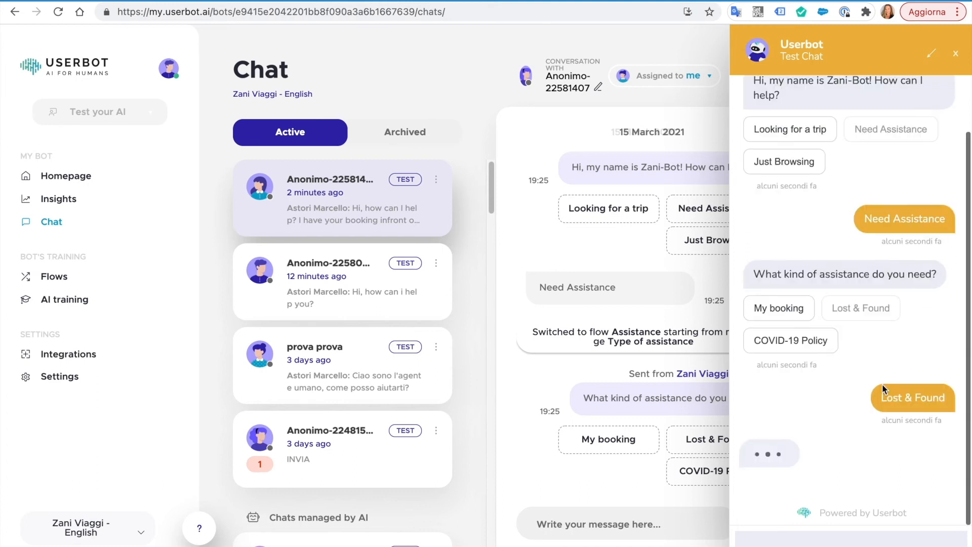
pyautogui.click(775, 441)
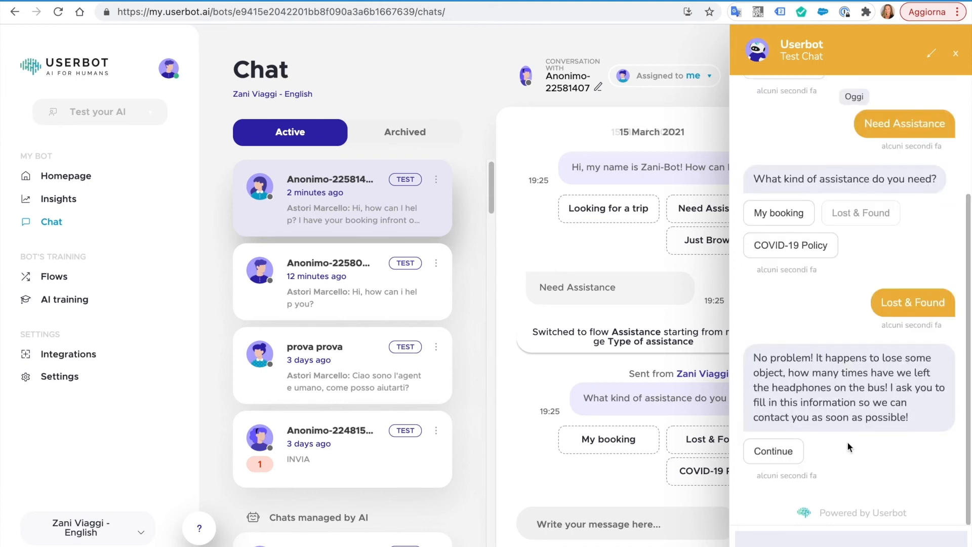
# - Fill the test form with a sample name, email and phone, and tour 'milan duomo'
pyautogui.scroll(1, 782, 111)
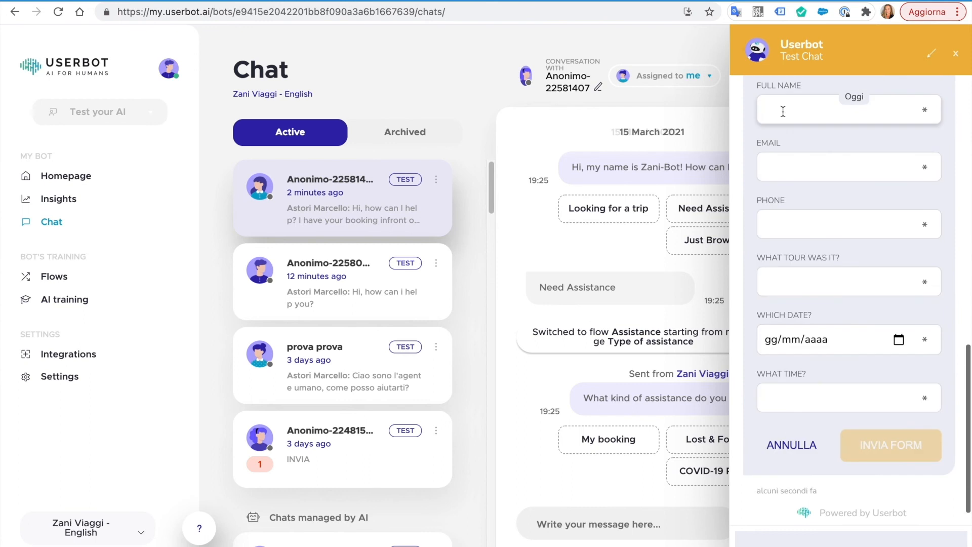
pyautogui.click(788, 117)
pyautogui.write('test')
pyautogui.click(813, 159)
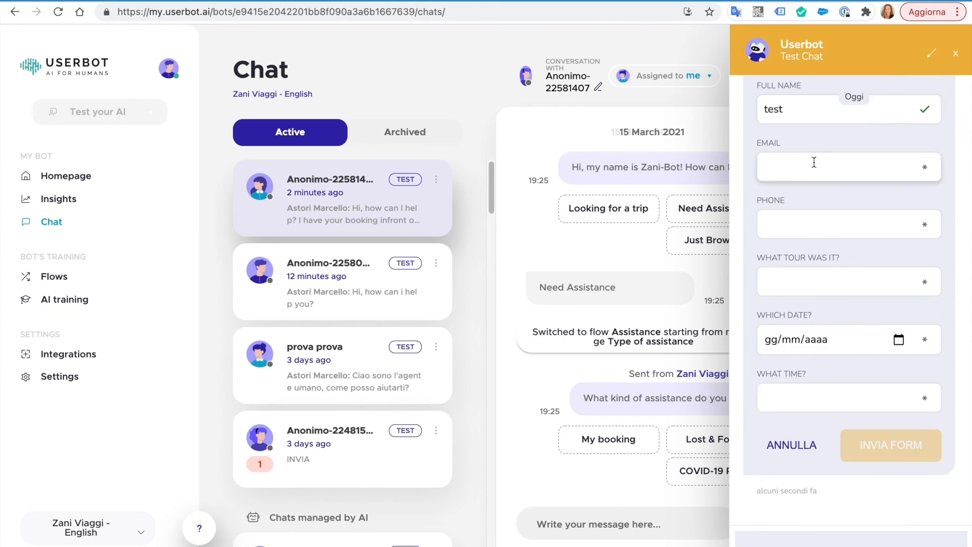
pyautogui.write('userbot.')
pyautogui.press('BackSpace')
pyautogui.write('@userbot.ai')
pyautogui.click(807, 227)
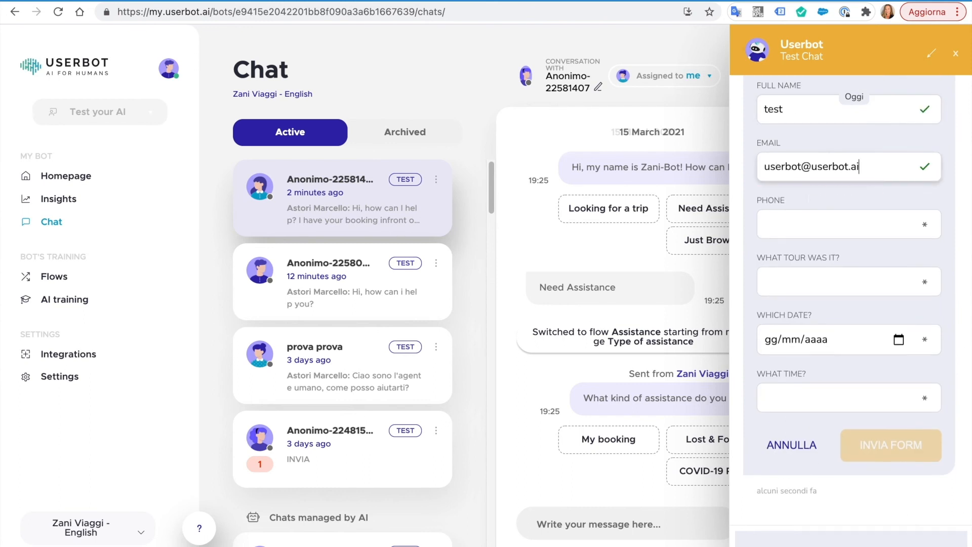
pyautogui.write('000000')
pyautogui.press('Tab')
pyautogui.write('milan duomo')
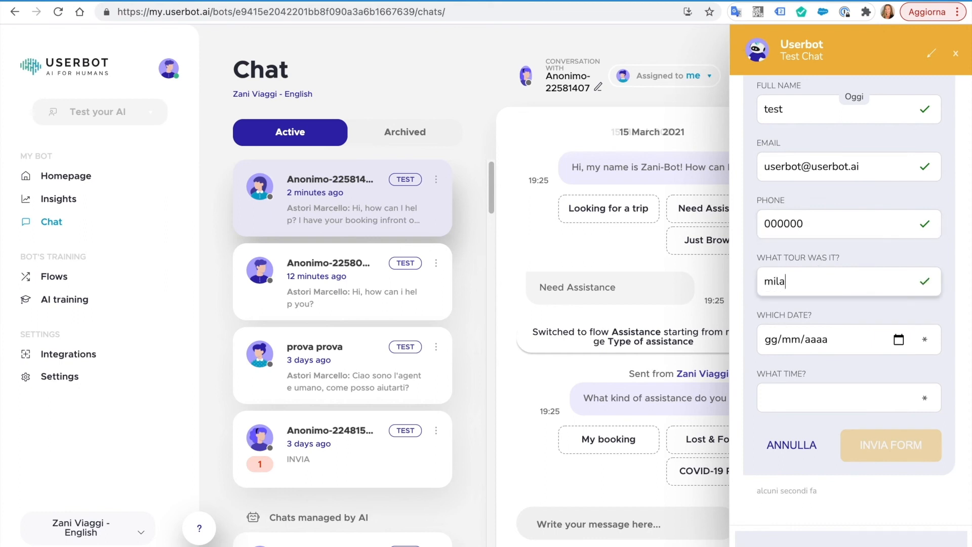
# - Set the date to 12/03/2021 and time 14.00, submit the form and send the data
pyautogui.click(898, 340)
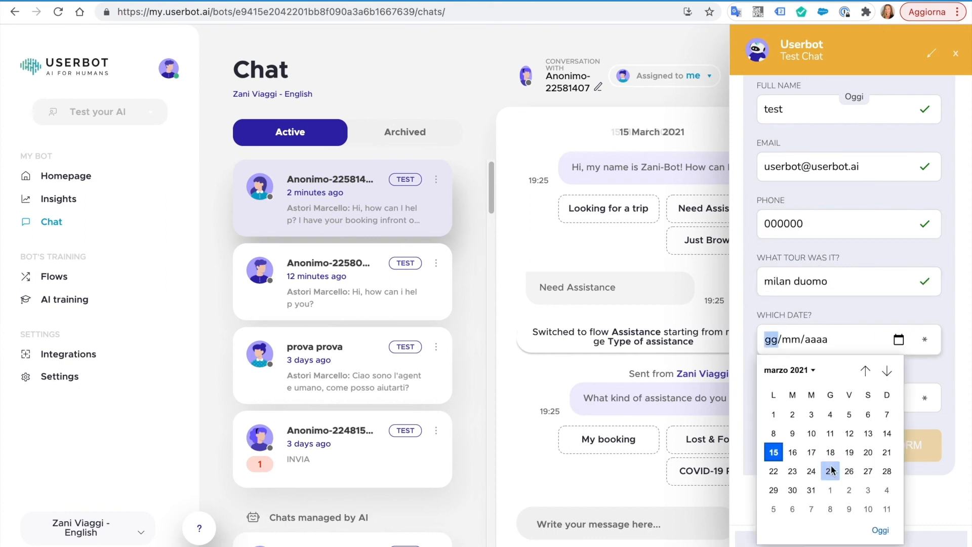
pyautogui.click(848, 433)
pyautogui.press('Tab')
pyautogui.write('14.00')
pyautogui.click(857, 456)
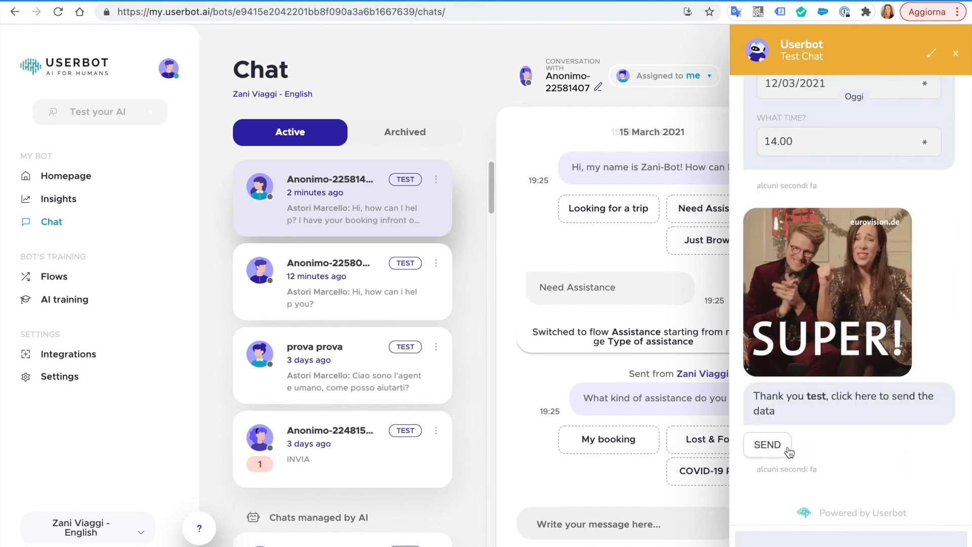
pyautogui.click(769, 444)
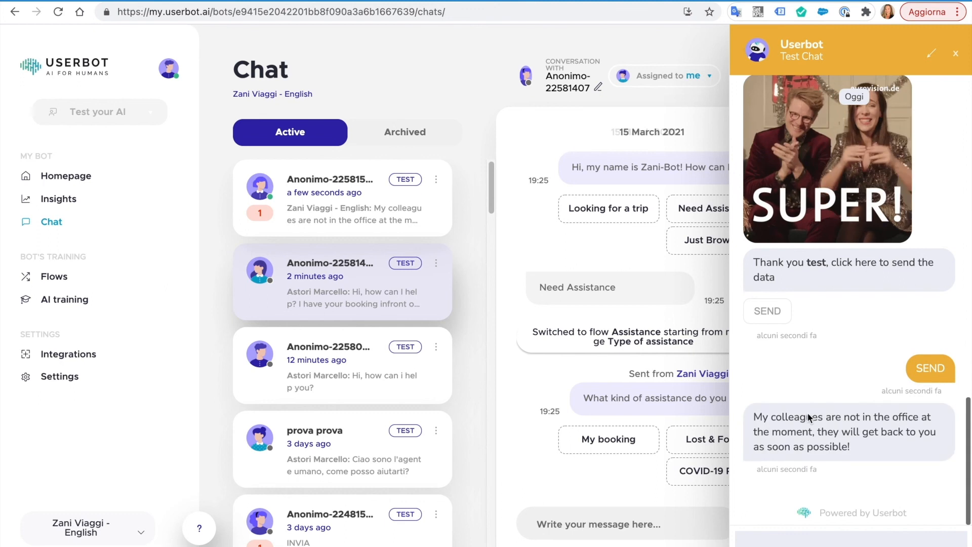
# - Reply in the newest conversation that you're calling the bus driver to check for the lost item
pyautogui.click(955, 53)
pyautogui.click(422, 204)
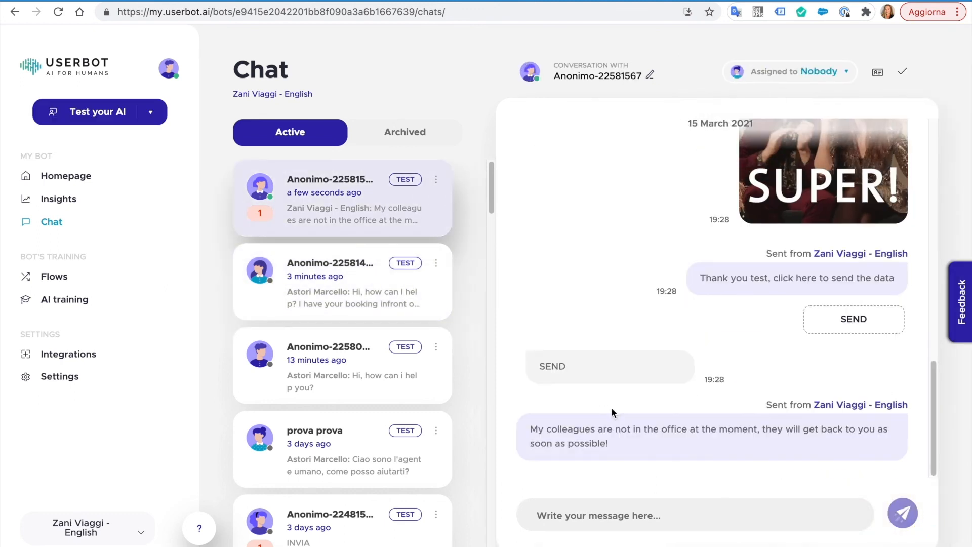
pyautogui.write('Hi Test')
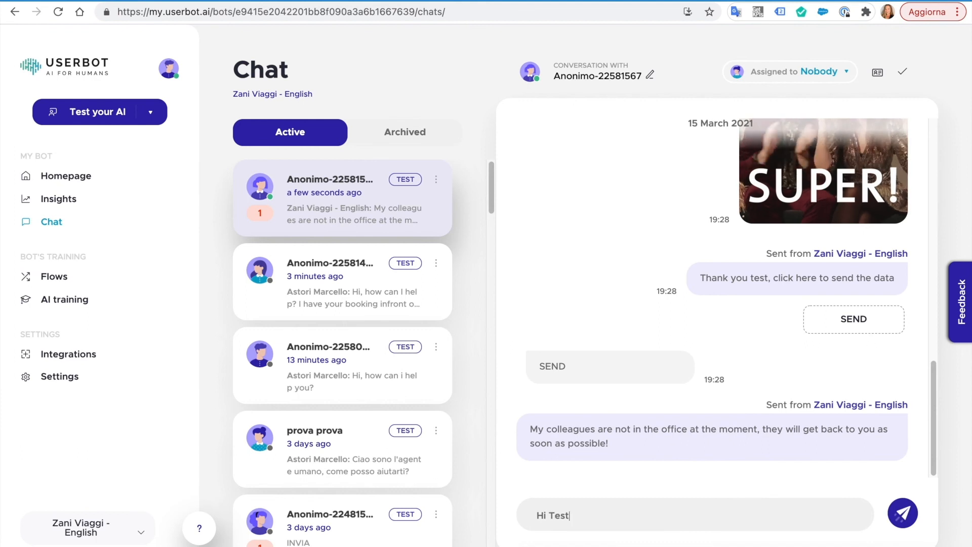
pyautogui.write(", I'm calling the bus driver to check if he found something! I'll let you know!")
pyautogui.press('Return')
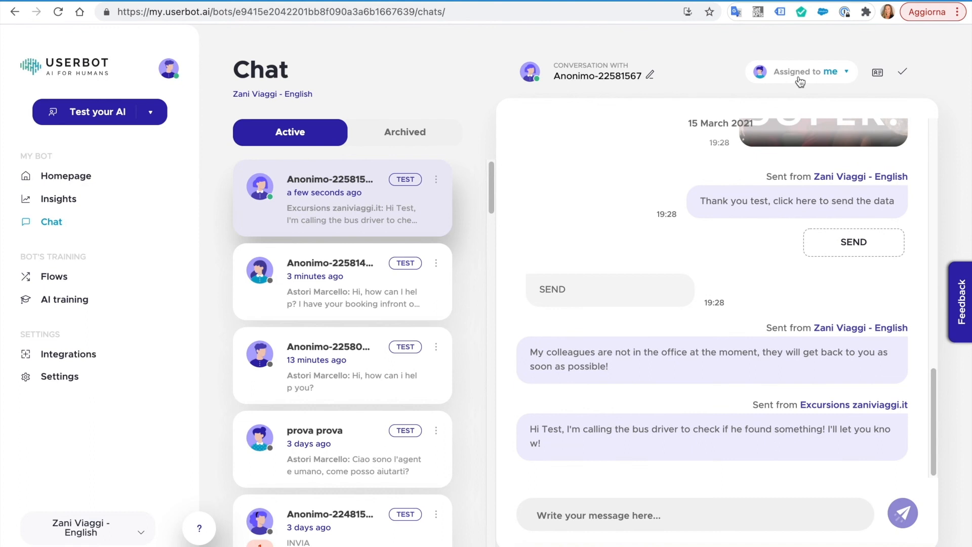